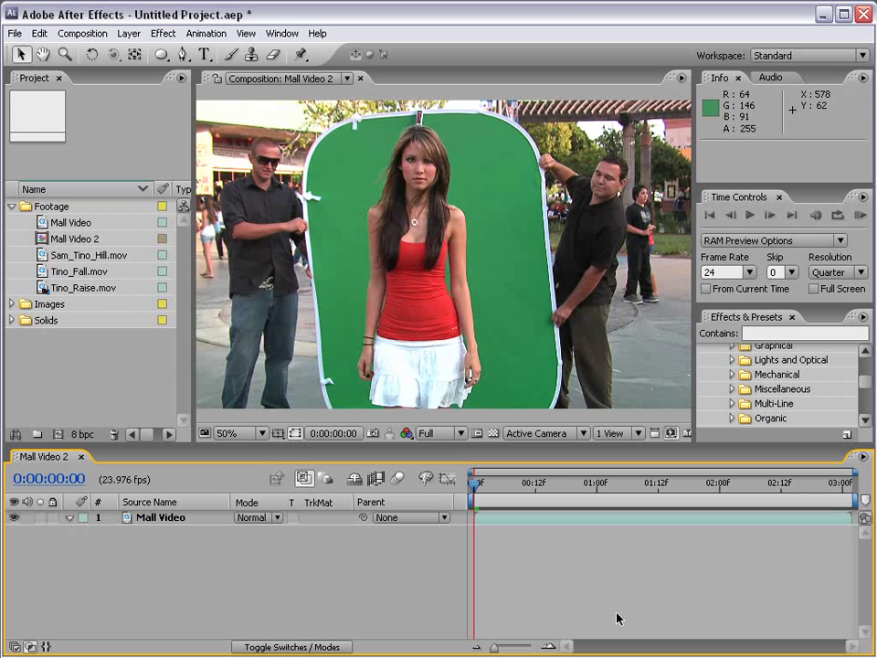
- Scrub through Mall Video 2, add it to the Render Queue, and enlarge the queue panel
{"action": "left_click", "coordinate": [517, 491]}
{"action": "left_click_drag", "start_coordinate": [517, 496], "coordinate": [357, 469]}
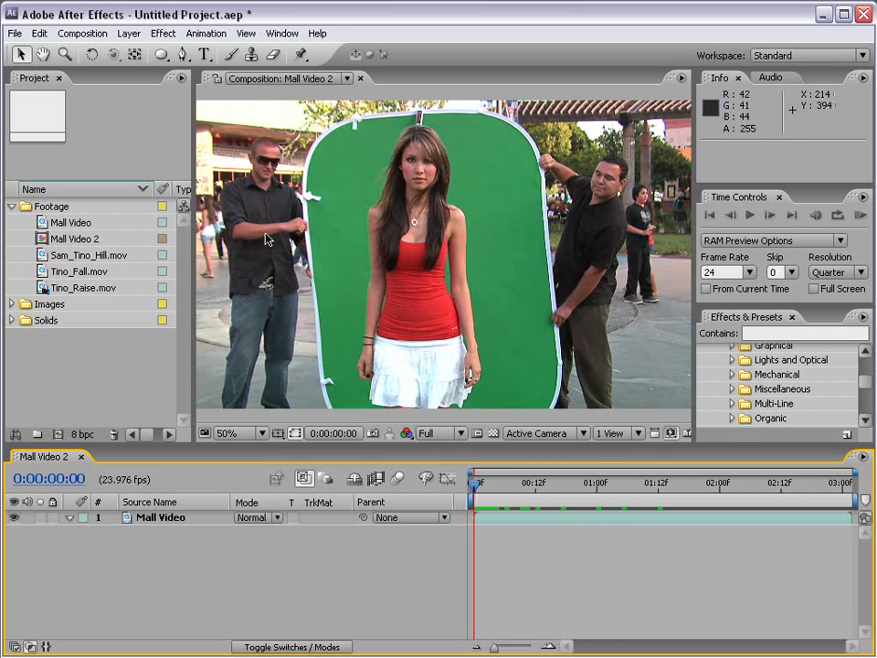
{"action": "left_click", "coordinate": [69, 35]}
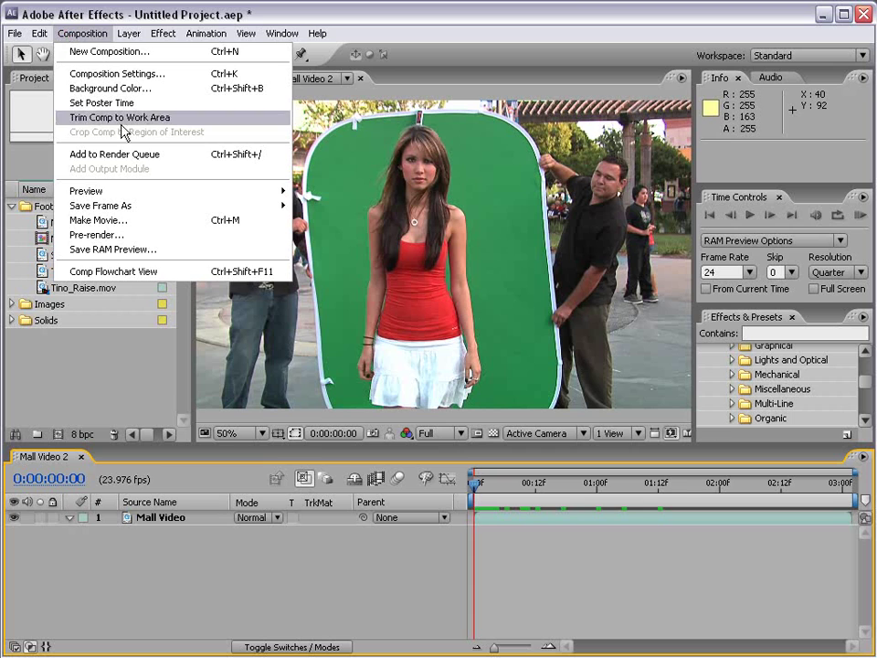
{"action": "left_click", "coordinate": [142, 156]}
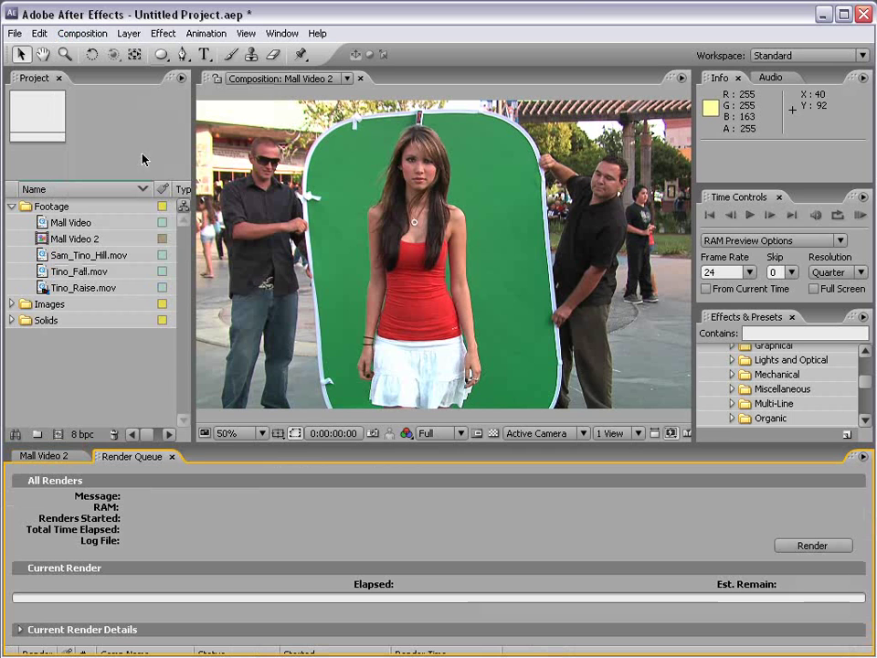
{"action": "left_click_drag", "start_coordinate": [169, 449], "coordinate": [188, 413]}
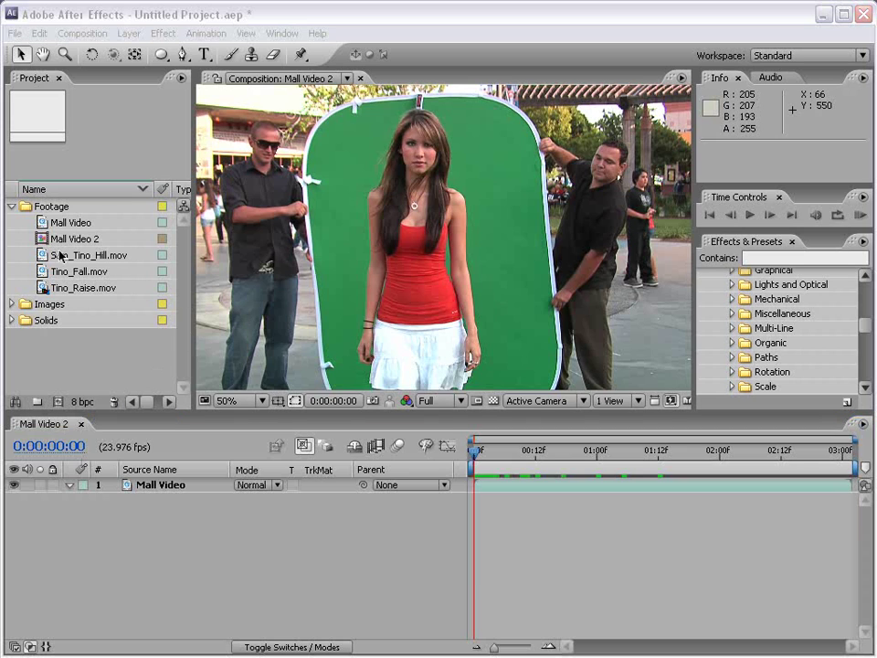
- Bring up the Render Queue as a floating window with Ctrl+M, then reposition and slightly enlarge it
{"action": "key", "text": "ctrl+m"}
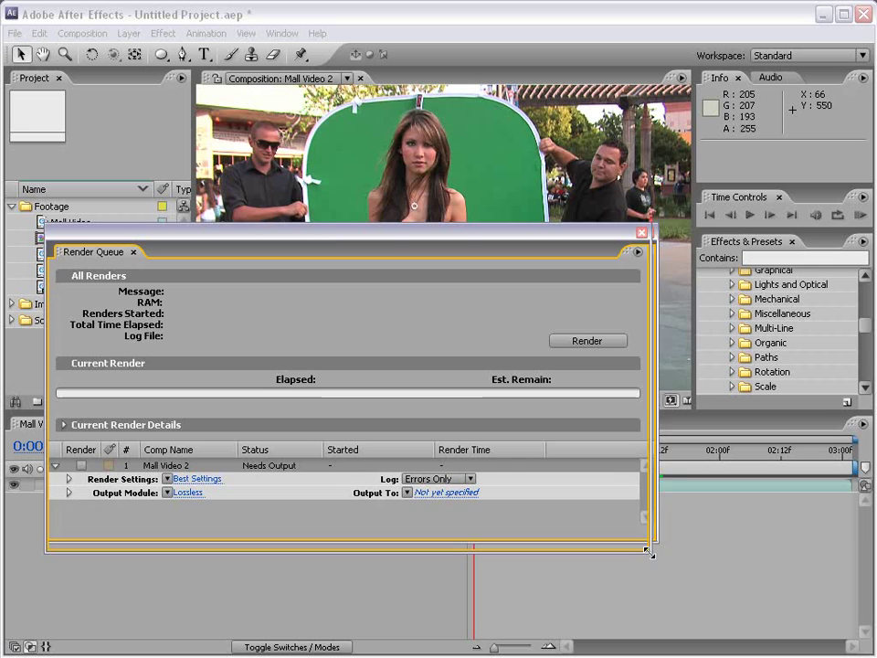
{"action": "left_click_drag", "start_coordinate": [323, 236], "coordinate": [404, 189]}
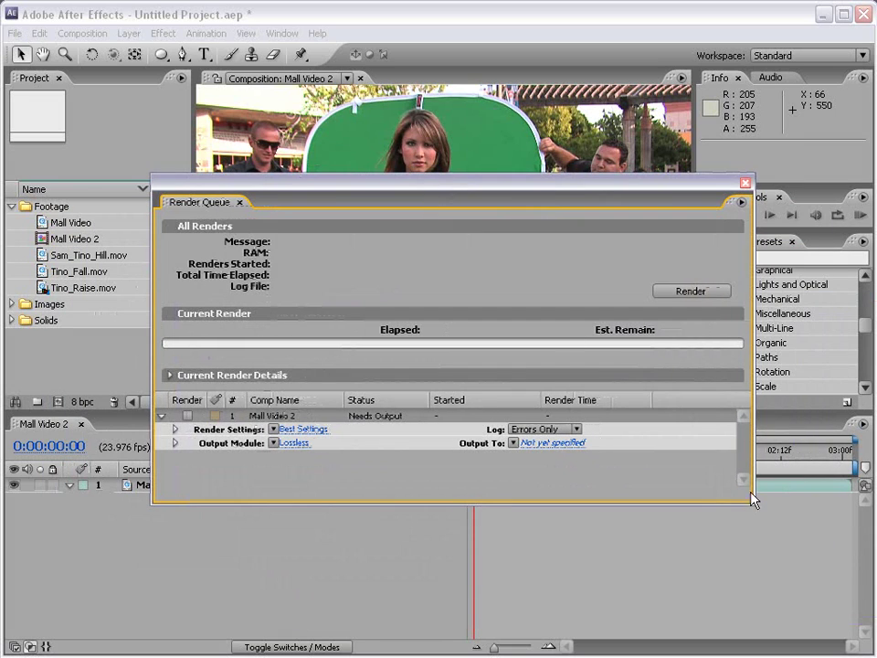
{"action": "left_click_drag", "start_coordinate": [749, 497], "coordinate": [716, 509]}
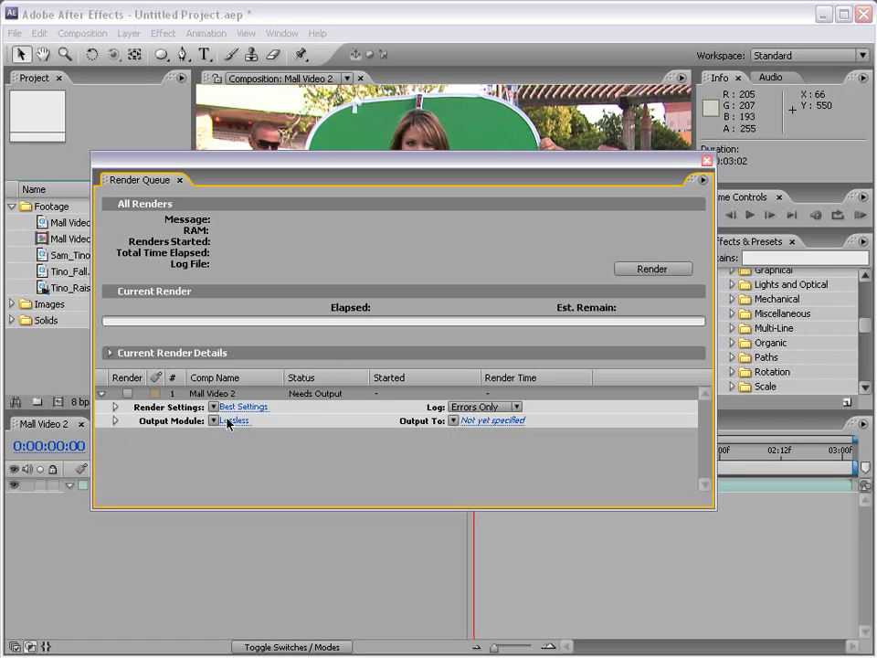
- Open the Output To save dialog, then cancel it without changing the output file
{"action": "left_click", "coordinate": [481, 423]}
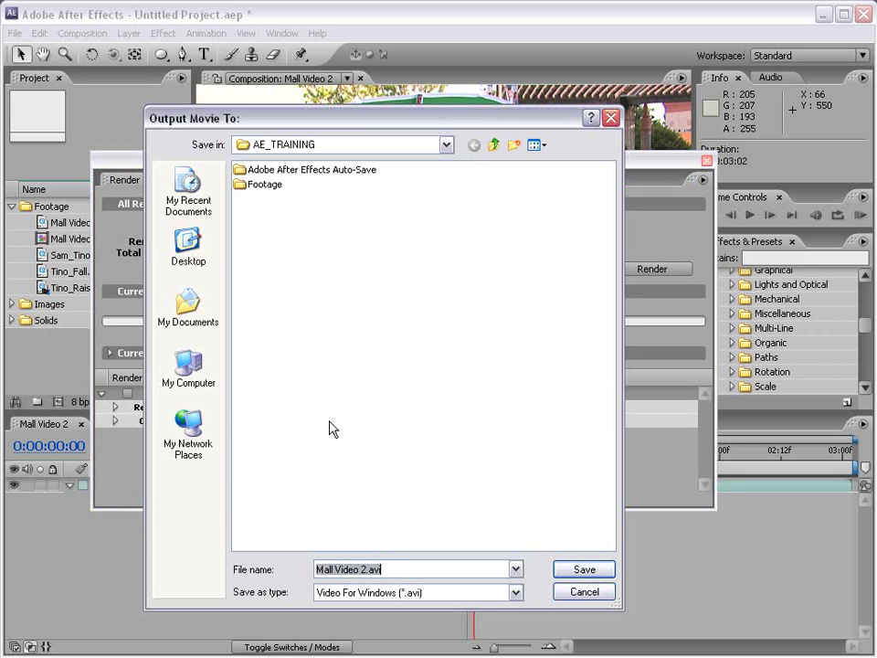
{"action": "left_click", "coordinate": [385, 570]}
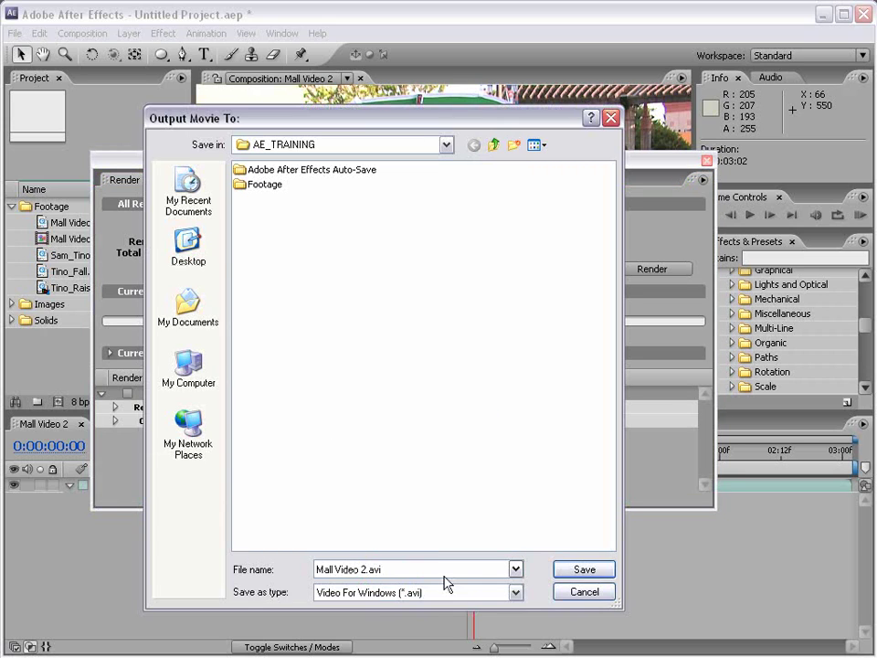
{"action": "left_click", "coordinate": [584, 591]}
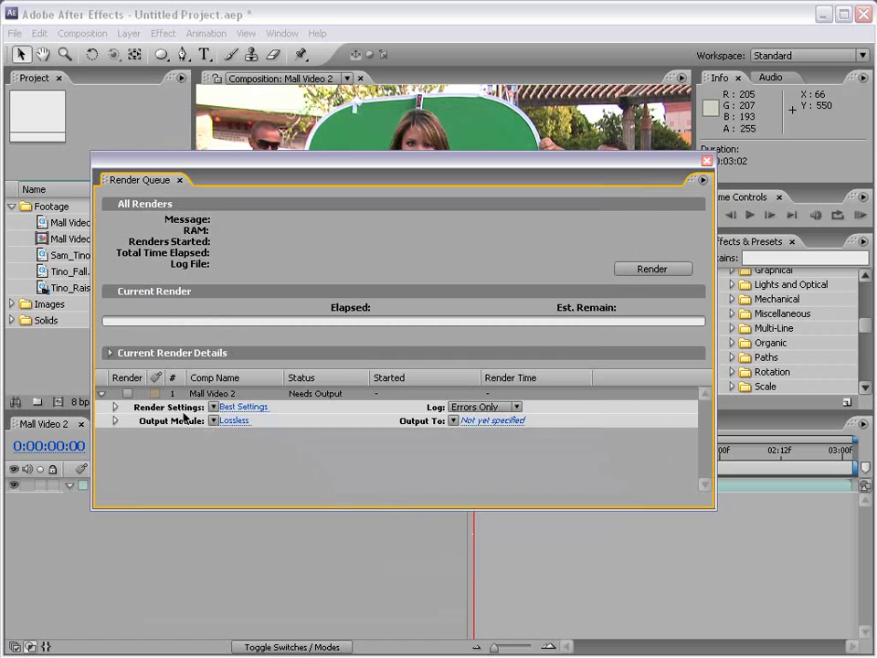
- Keep Best Settings as the render settings and open the Lossless Output Module settings
{"action": "left_click", "coordinate": [240, 412]}
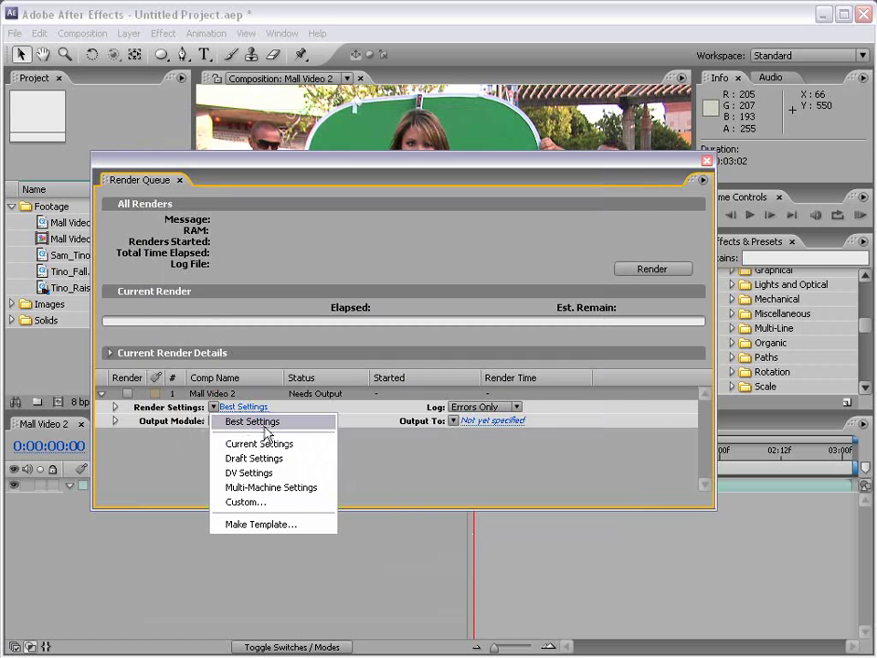
{"action": "left_click", "coordinate": [255, 420]}
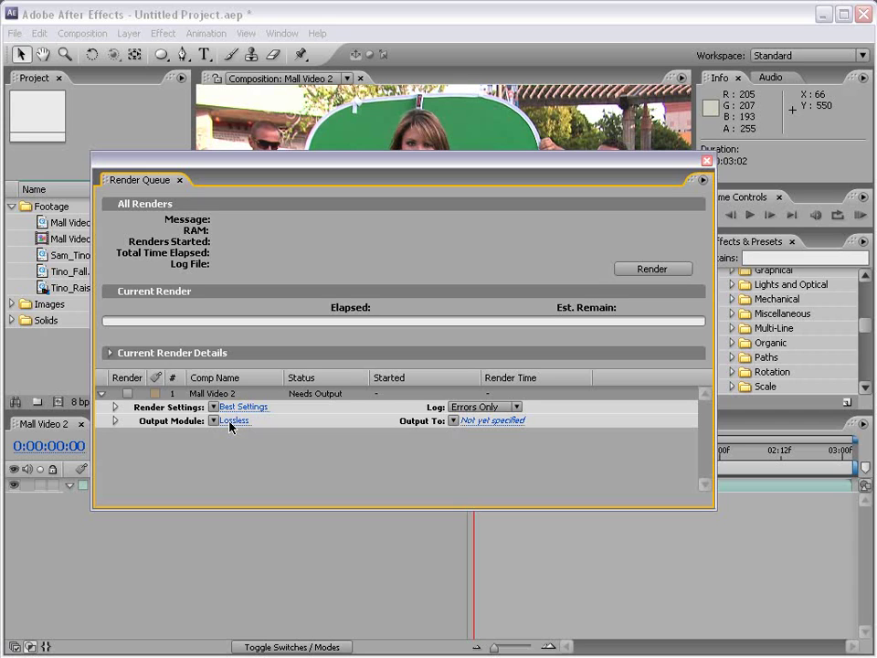
{"action": "left_click", "coordinate": [230, 421]}
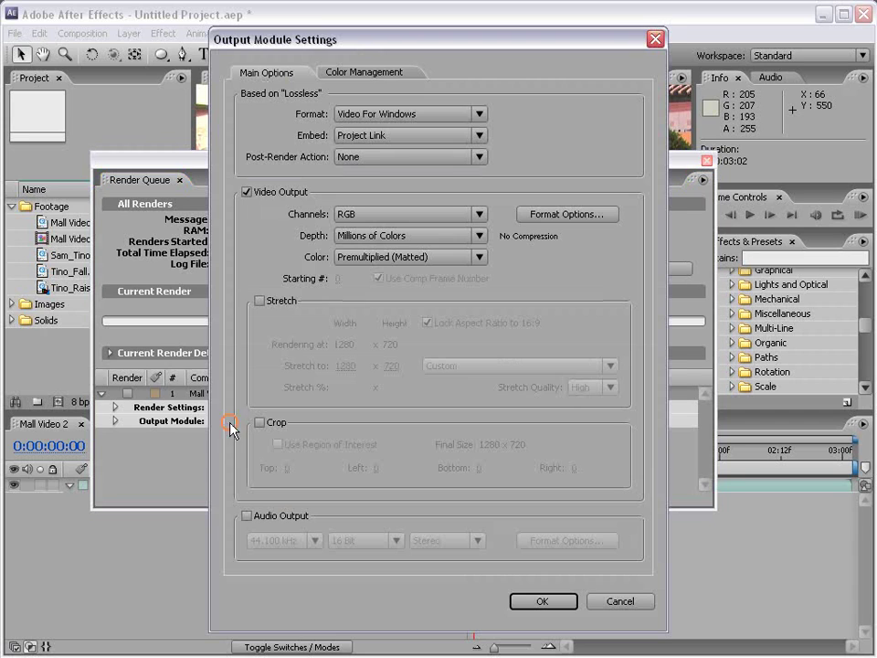
{"action": "left_click", "coordinate": [616, 601]}
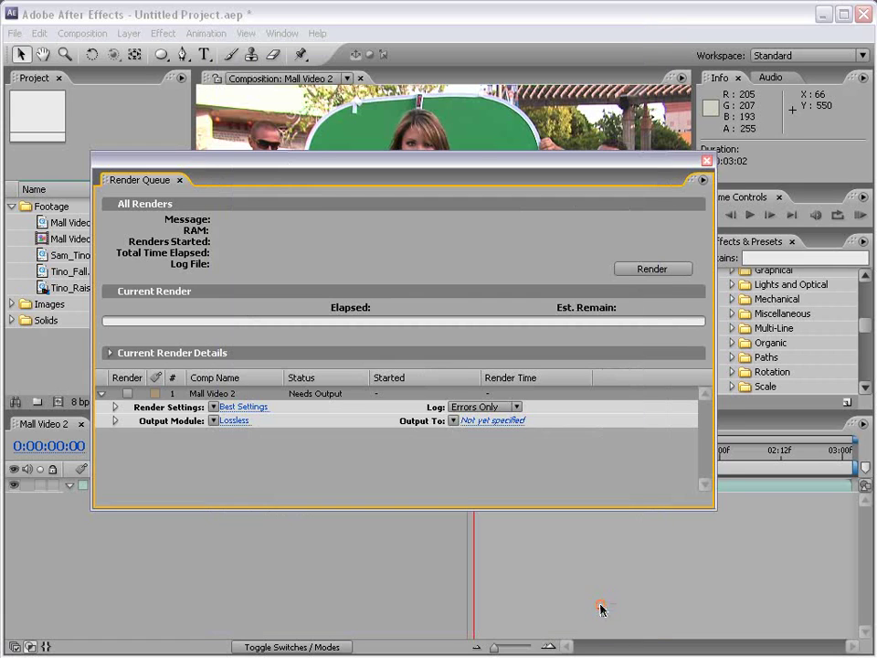
{"action": "left_click", "coordinate": [230, 422]}
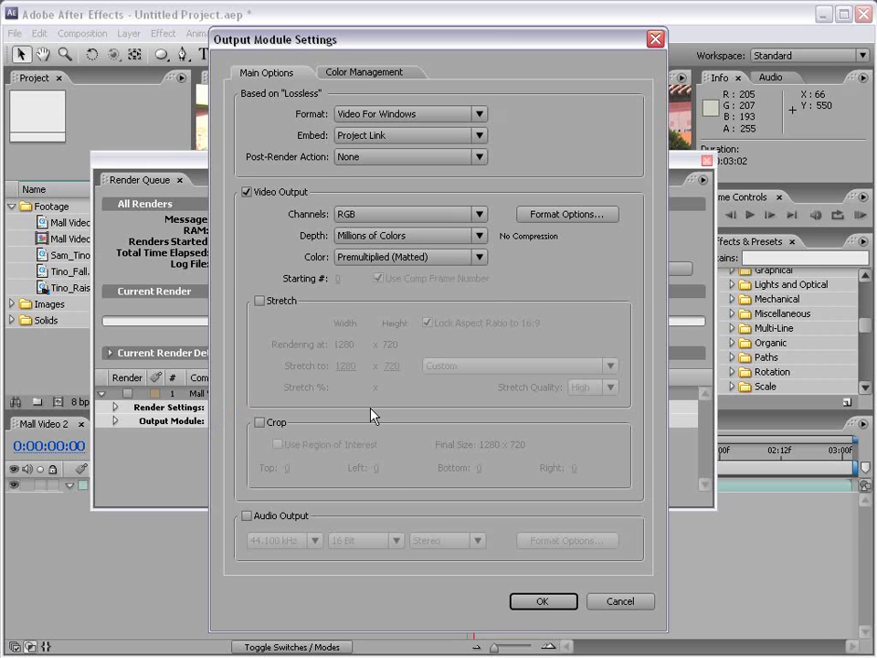
- Set the output format to QuickTime Movie with Photo-JPEG compression at quality 95
{"action": "left_click", "coordinate": [377, 117]}
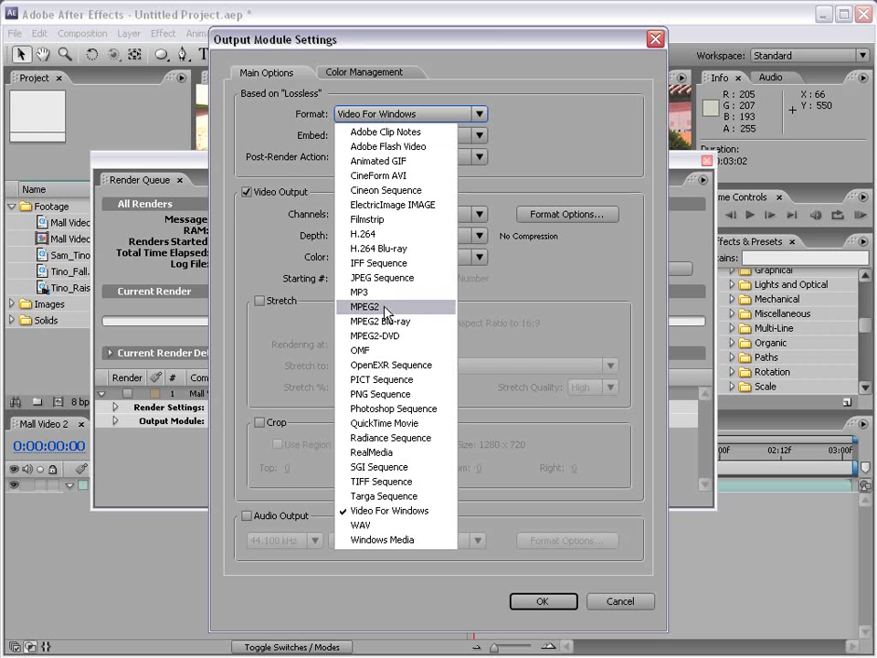
{"action": "left_click", "coordinate": [393, 428]}
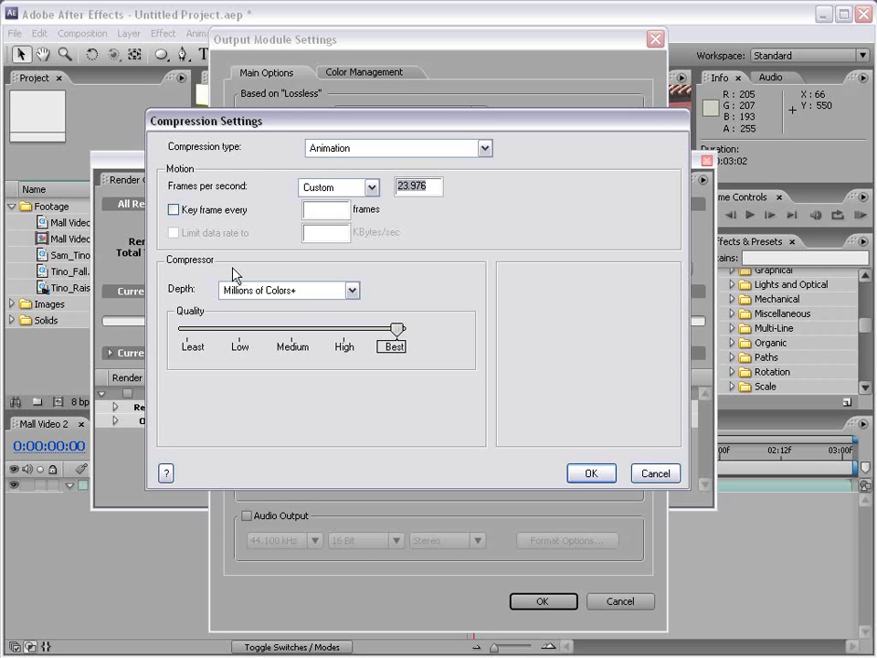
{"action": "left_click", "coordinate": [331, 152]}
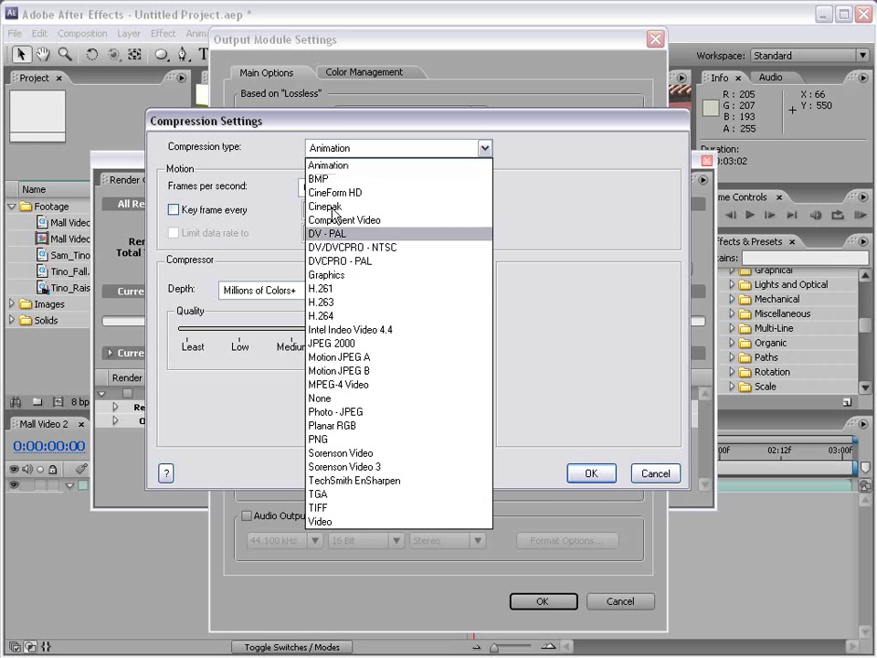
{"action": "left_click", "coordinate": [365, 413]}
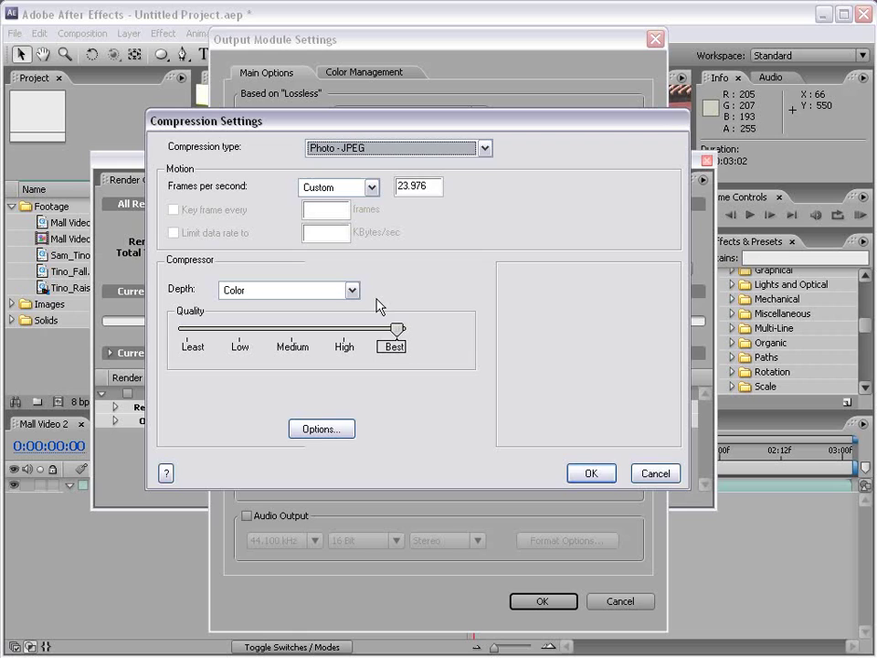
{"action": "mouse_move", "coordinate": [396, 329]}
{"action": "left_mouse_down"}
{"action": "mouse_move", "coordinate": [376, 330]}
{"action": "mouse_move", "coordinate": [394, 331]}
{"action": "mouse_move", "coordinate": [385, 330]}
{"action": "left_mouse_up"}
{"action": "left_click", "coordinate": [589, 473]}
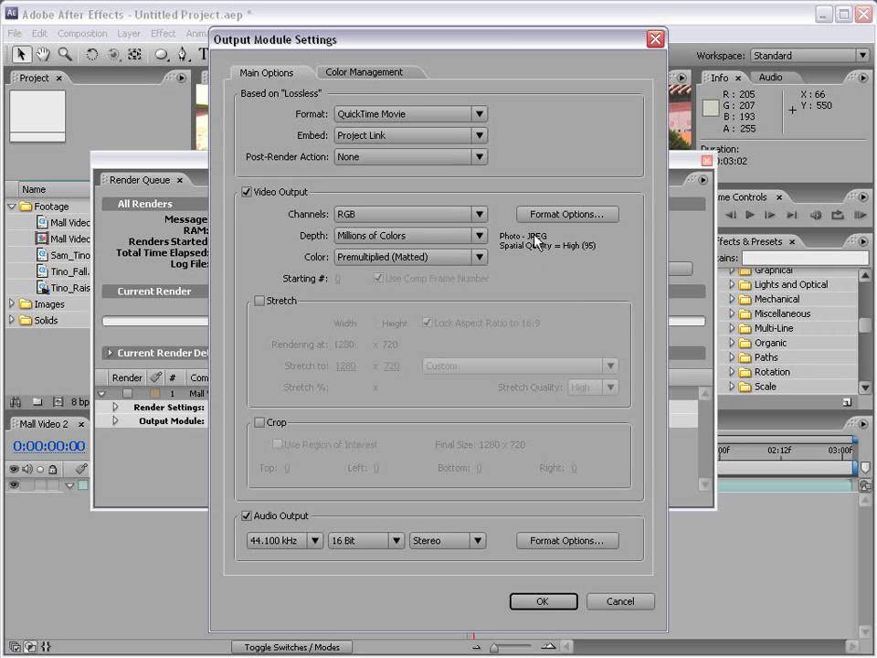
- Turn off audio output and confirm the output module settings
{"action": "left_click", "coordinate": [246, 515]}
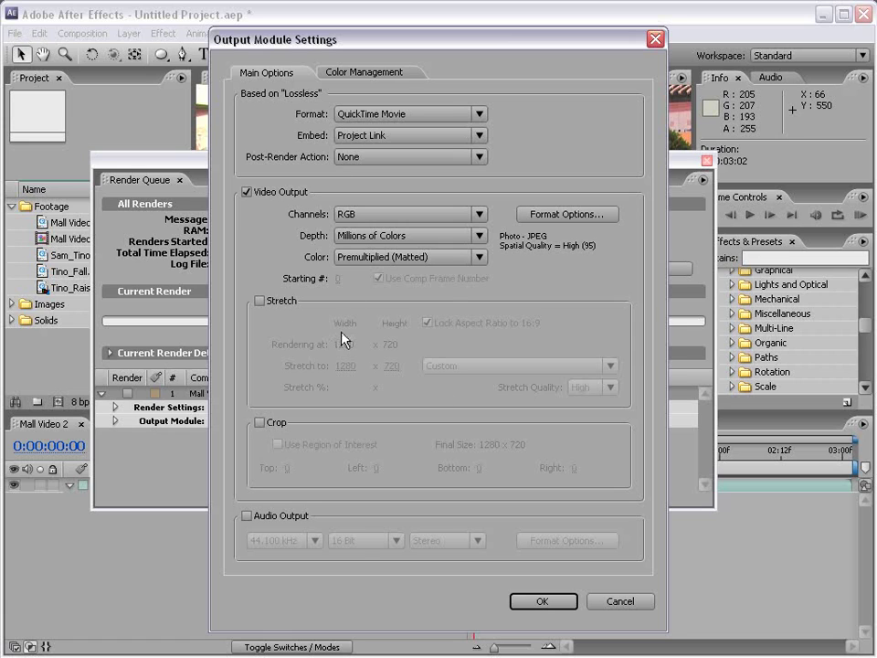
{"action": "left_click", "coordinate": [542, 600]}
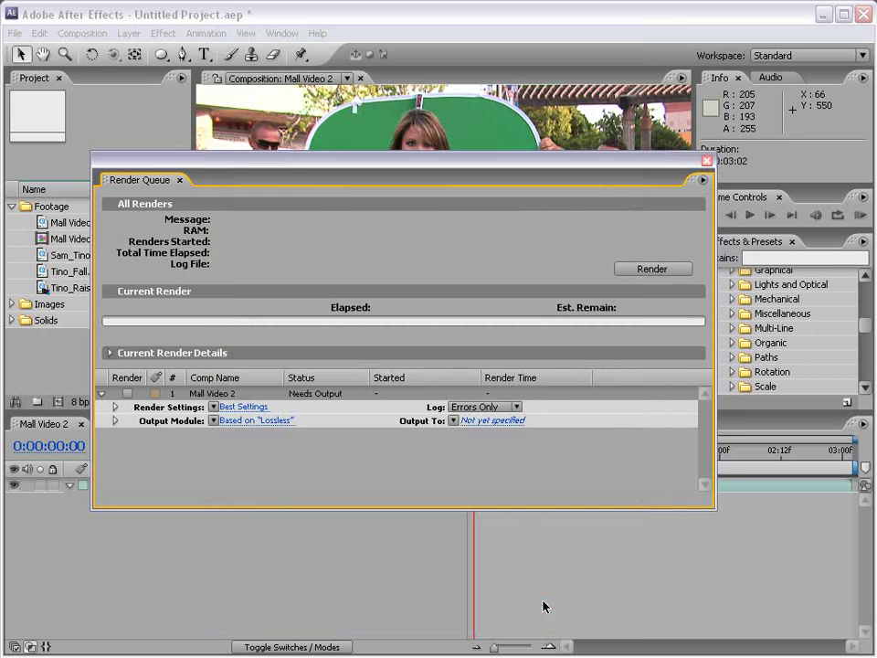
- Save the render output as Mall.mov in AE_TRAINING and start rendering
{"action": "left_click", "coordinate": [493, 421]}
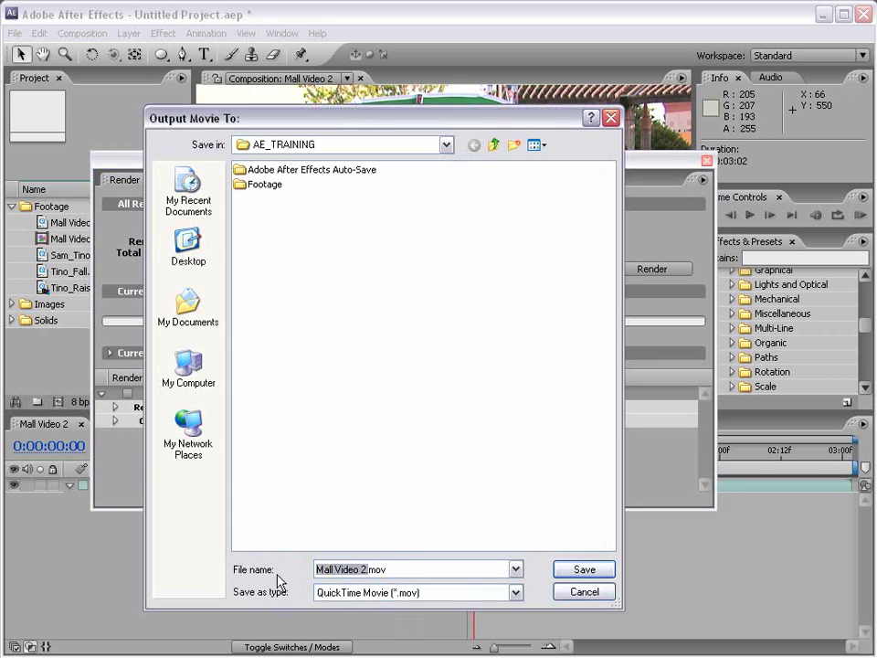
{"action": "type", "text": "Mall"}
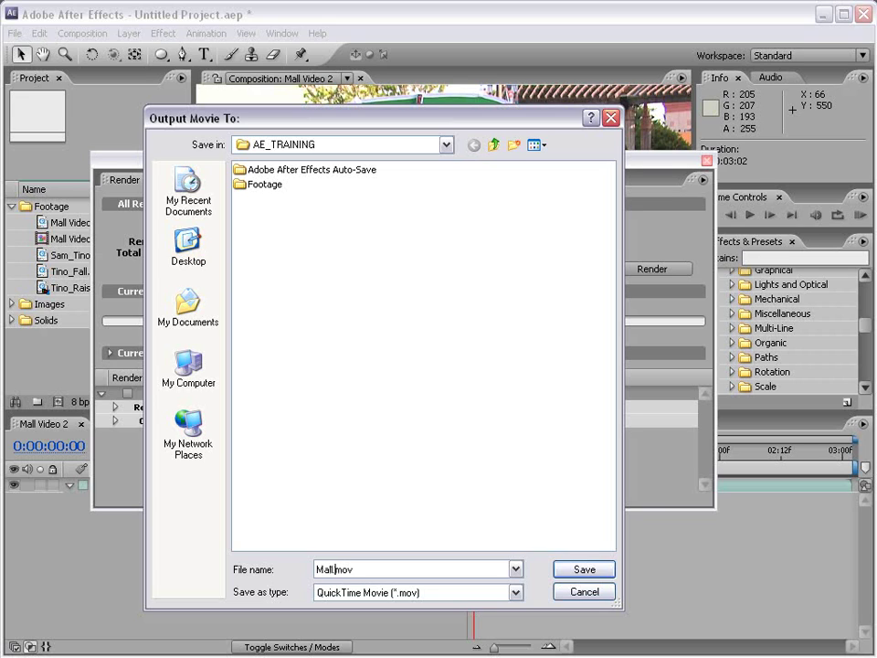
{"action": "left_click", "coordinate": [585, 570]}
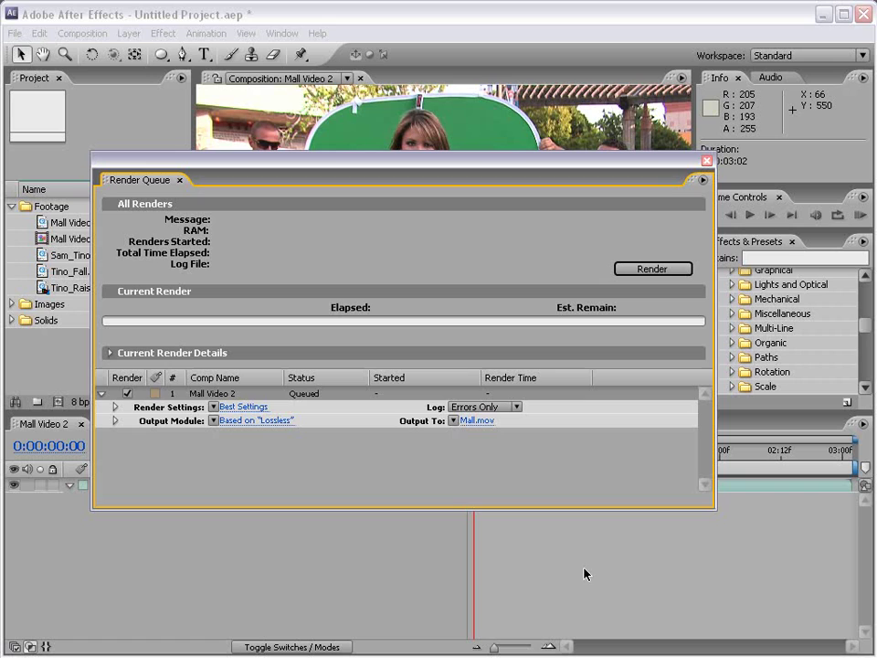
{"action": "left_click", "coordinate": [642, 272]}
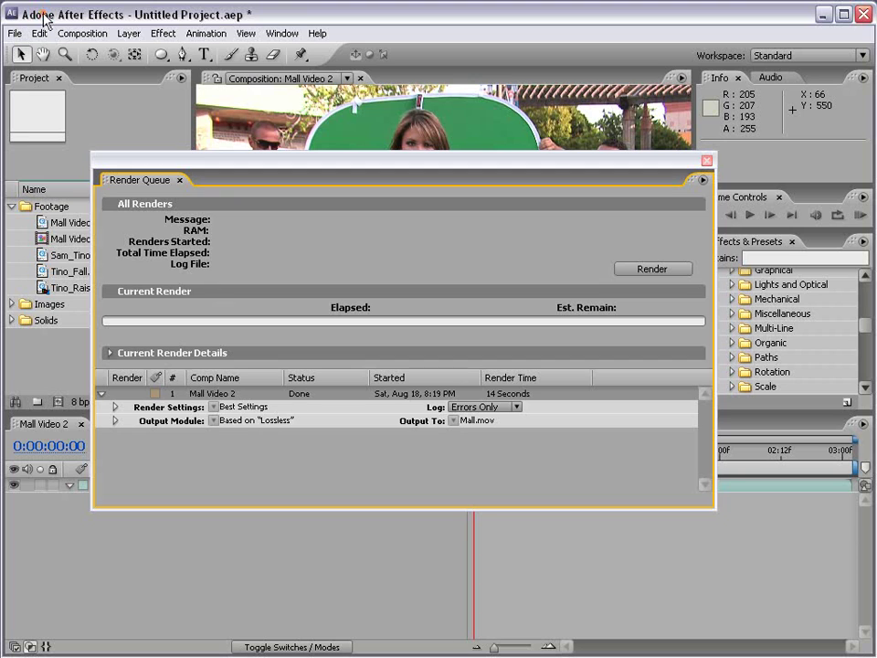
- Close the Render Queue once the Mall Video 2 render shows Done
{"action": "left_click", "coordinate": [705, 161]}
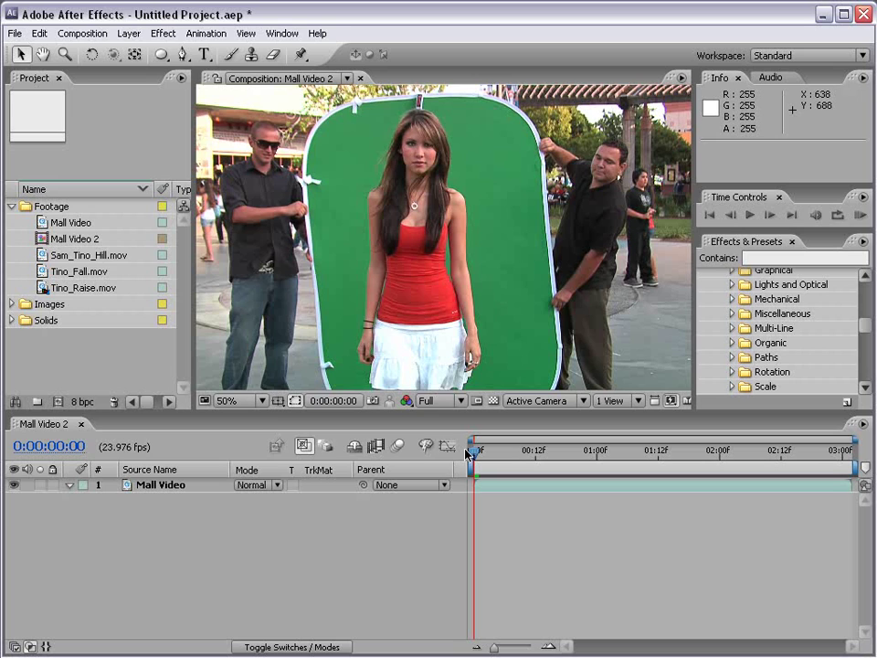
{"action": "left_click", "coordinate": [15, 33]}
{"action": "mouse_move", "coordinate": [69, 272]}
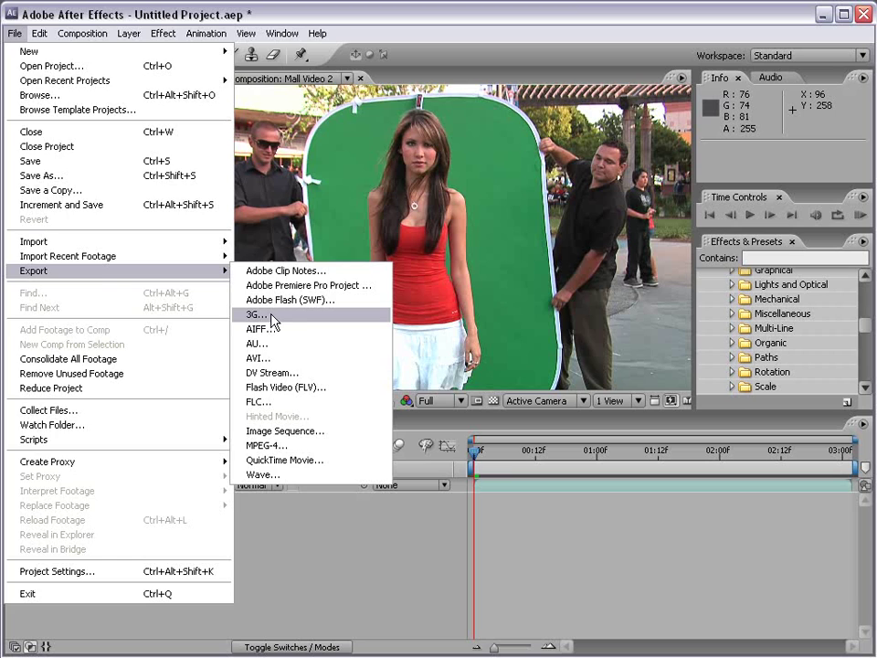
{"action": "left_click", "coordinate": [505, 514]}
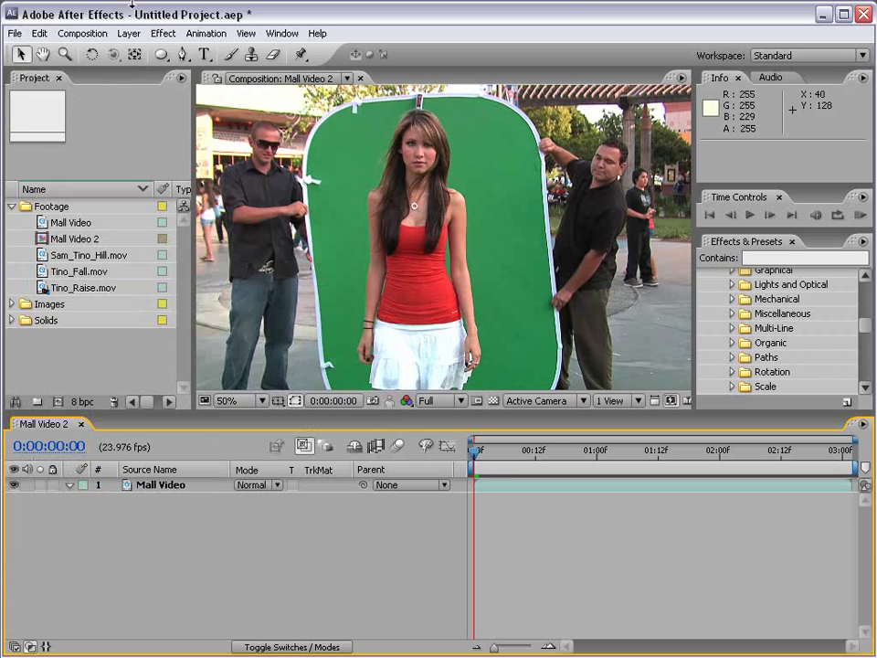
- Reopen the Render Queue from Window, verify the Mall.mov output module details, then collapse them
{"action": "left_click", "coordinate": [84, 33]}
{"action": "mouse_move", "coordinate": [279, 34]}
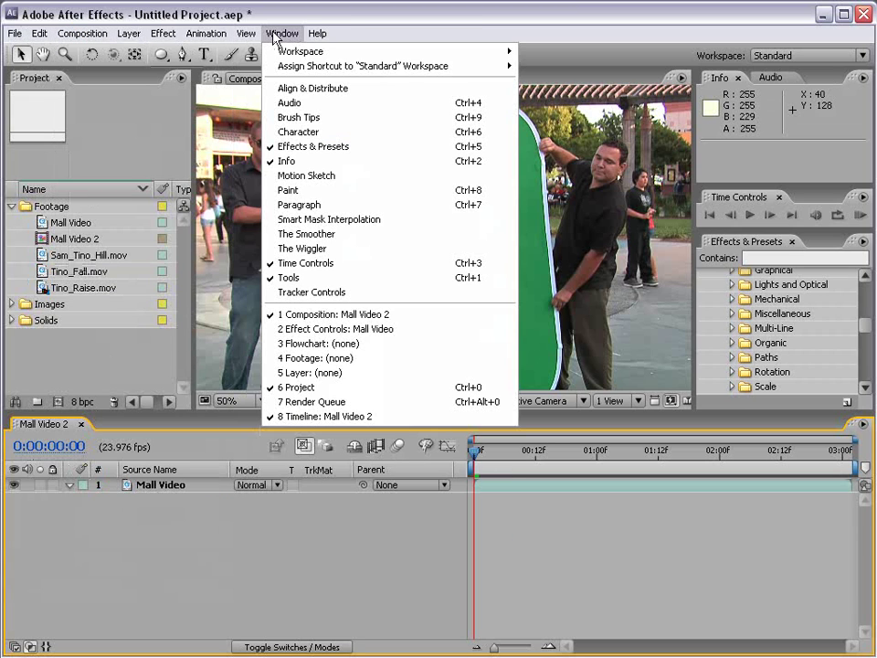
{"action": "left_click", "coordinate": [302, 401]}
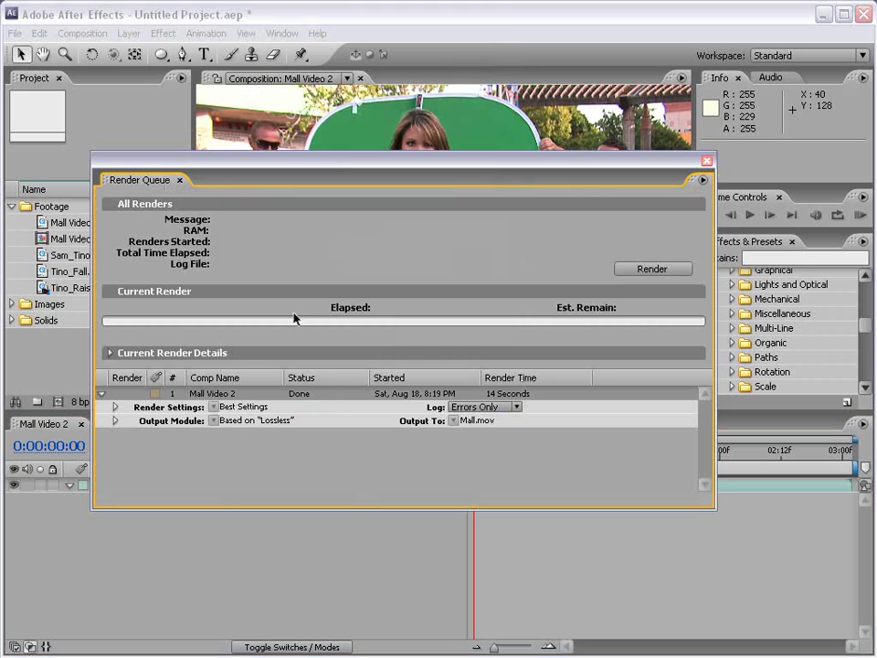
{"action": "left_click", "coordinate": [115, 420]}
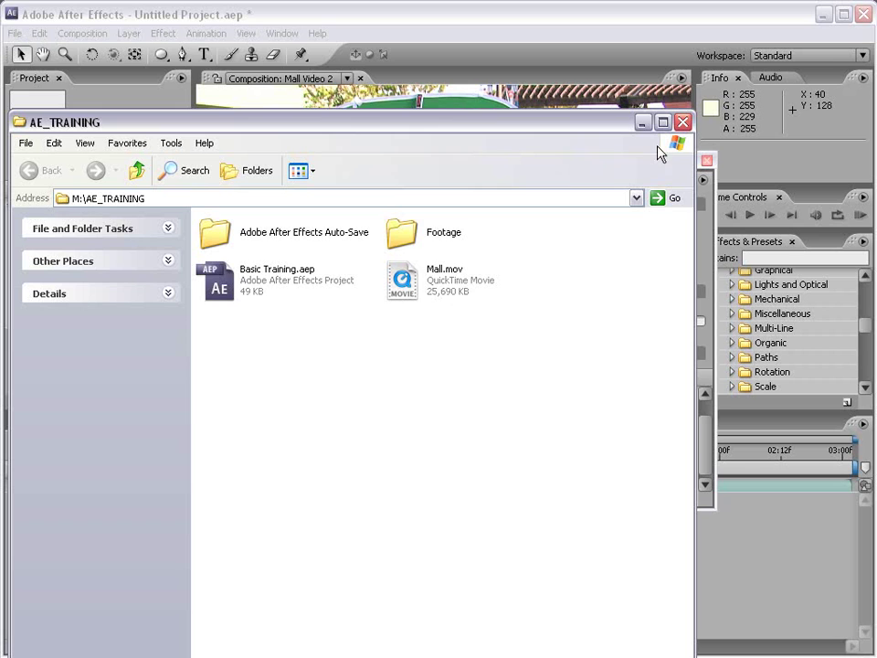
{"action": "left_click", "coordinate": [682, 122]}
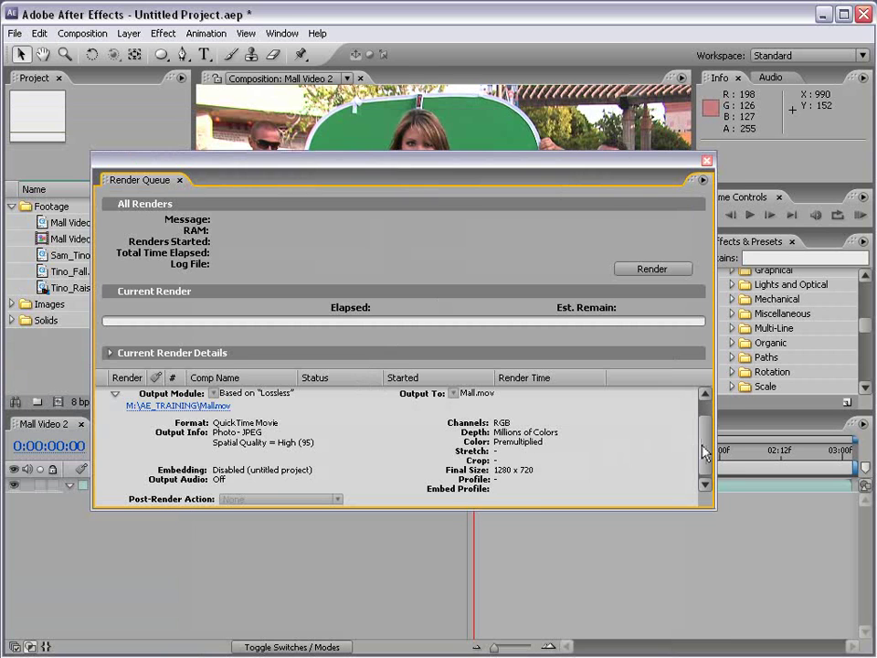
{"action": "scroll", "coordinate": [705, 450], "scroll_direction": "up", "scroll_amount": 2}
{"action": "left_click", "coordinate": [115, 421]}
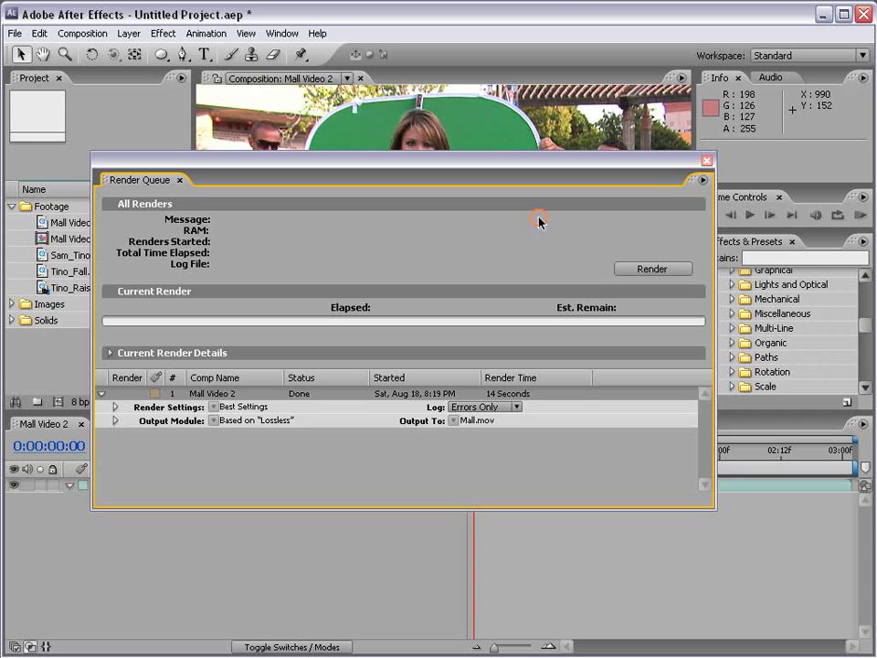
- Close the Render Queue and cycle project colour depth through 16 and 32 bpc, ending at 8 bpc
{"action": "left_click", "coordinate": [705, 162]}
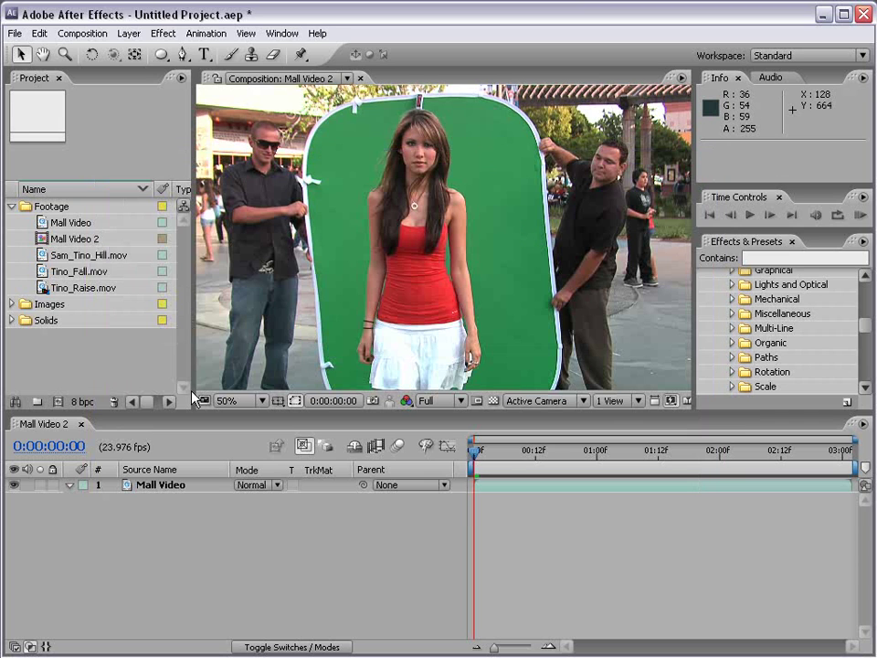
{"action": "left_click", "coordinate": [87, 402], "text": "alt"}
{"action": "left_click", "coordinate": [88, 403], "text": "alt"}
{"action": "left_click", "coordinate": [82, 402], "text": "alt"}
{"action": "left_click", "coordinate": [86, 402], "text": "alt"}
{"action": "left_click", "coordinate": [85, 403], "text": "alt"}
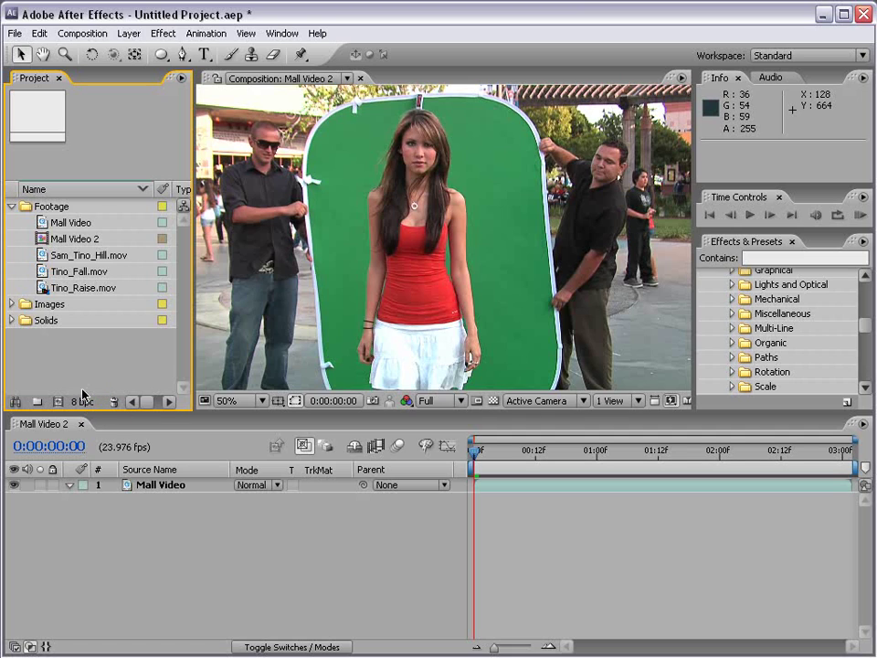